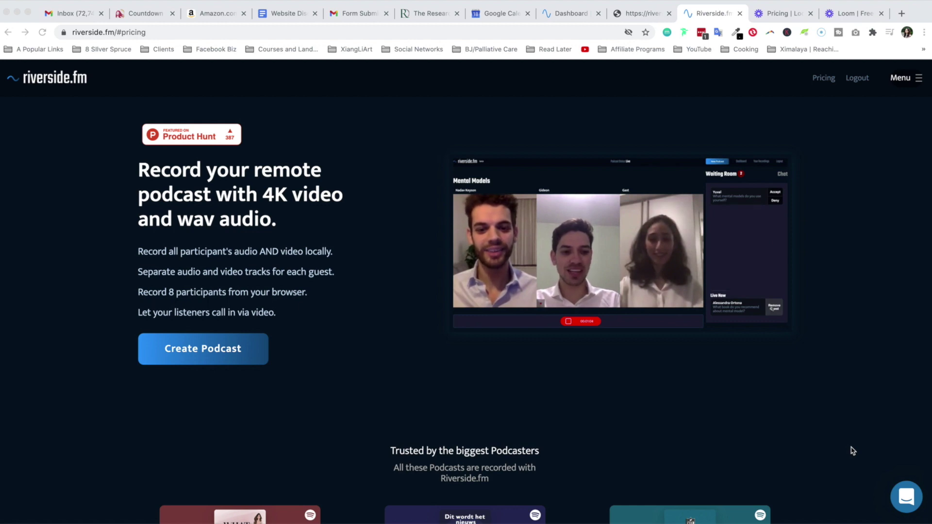
scroll(825, 408, down, 1)
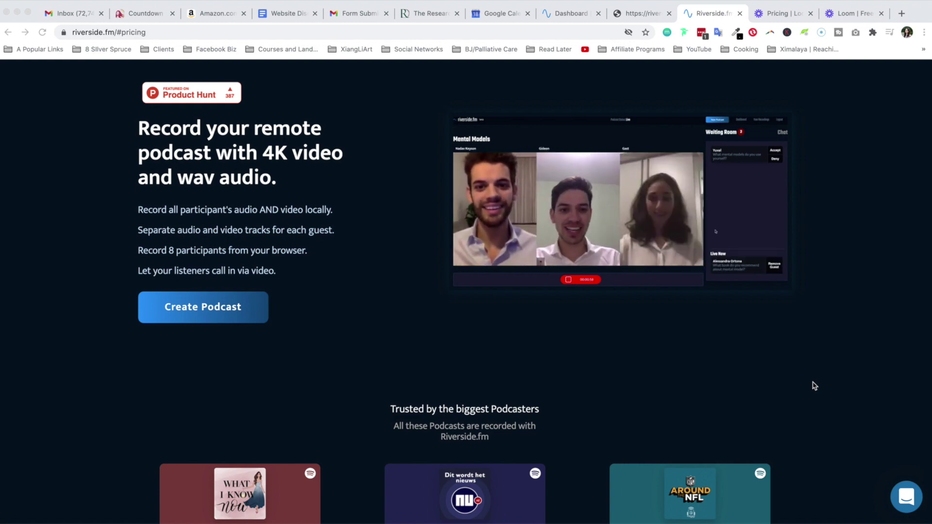
scroll(815, 386, down, 1)
scroll(815, 386, down, 3)
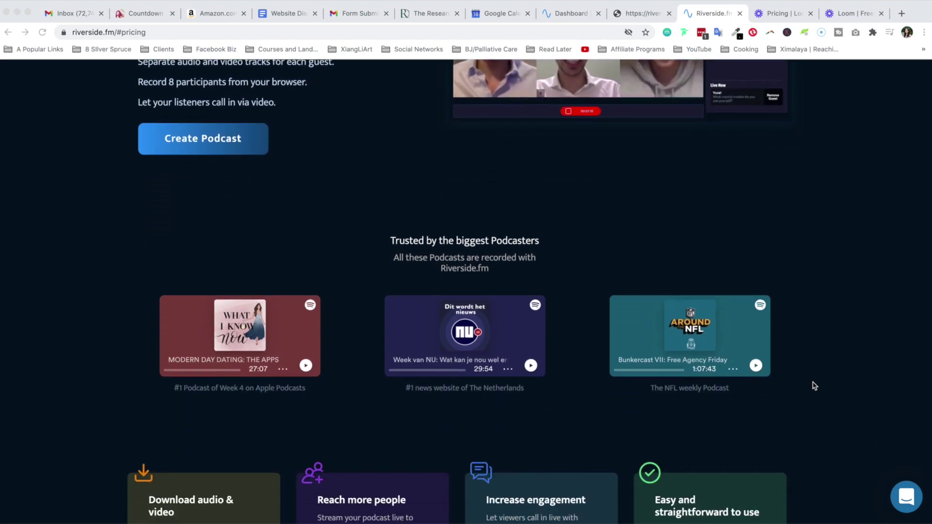
scroll(815, 386, down, 3)
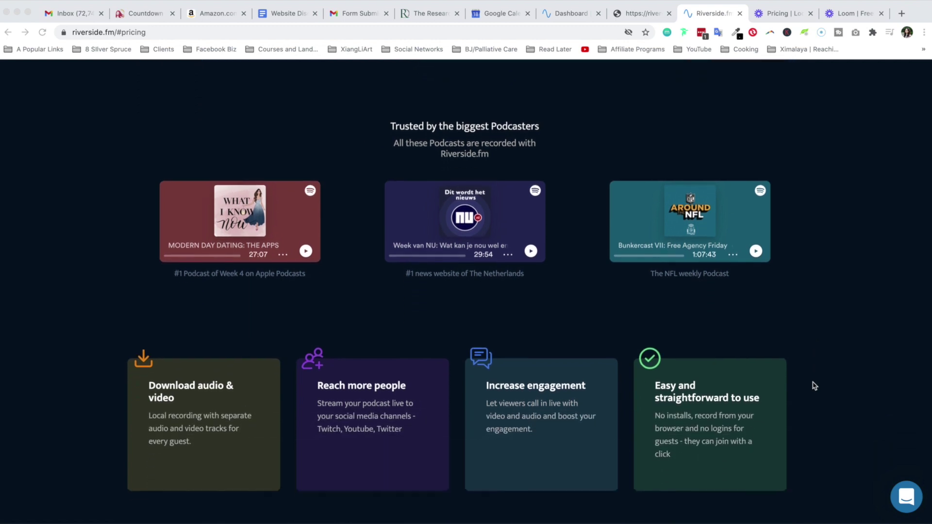
scroll(815, 386, down, 5)
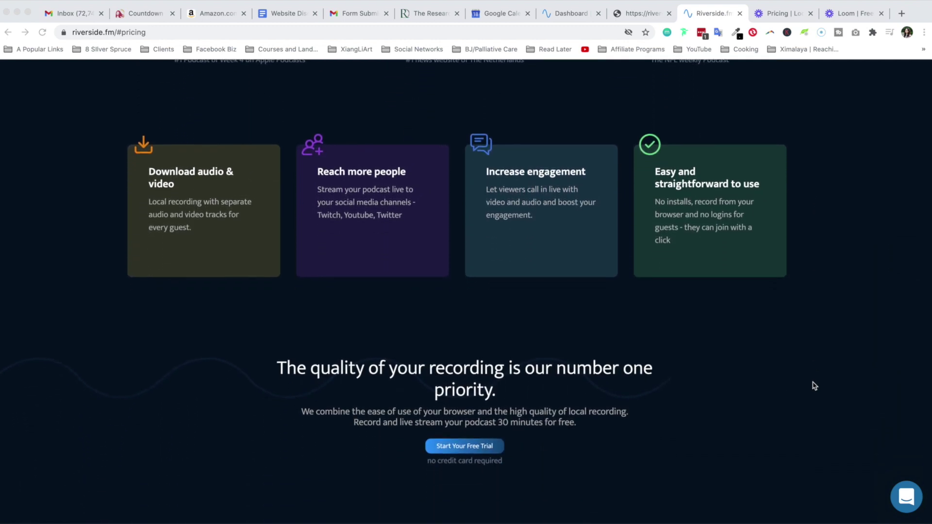
scroll(815, 386, down, 3)
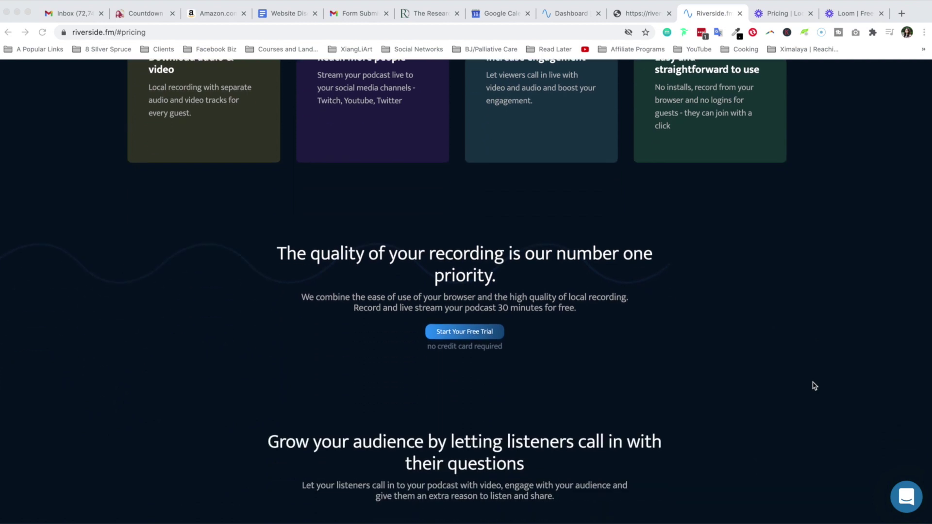
scroll(813, 386, down, 3)
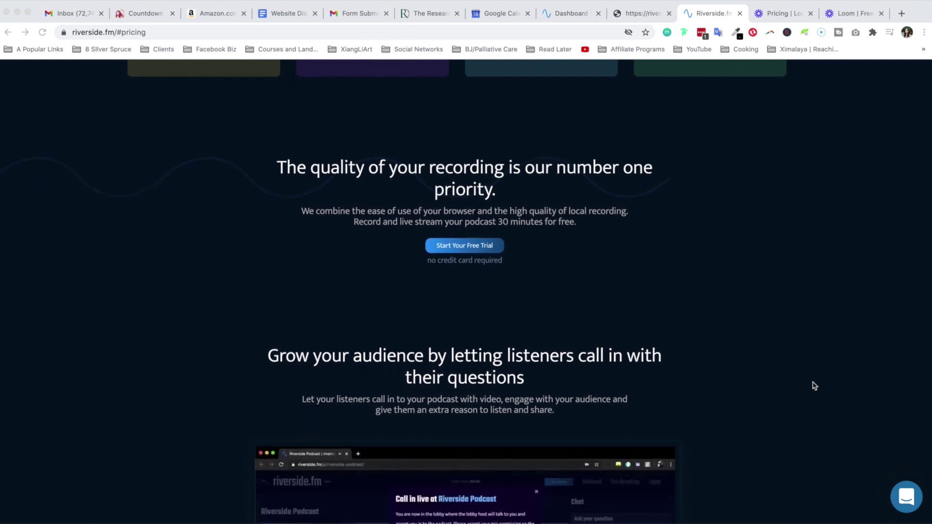
scroll(626, 298, up, 15)
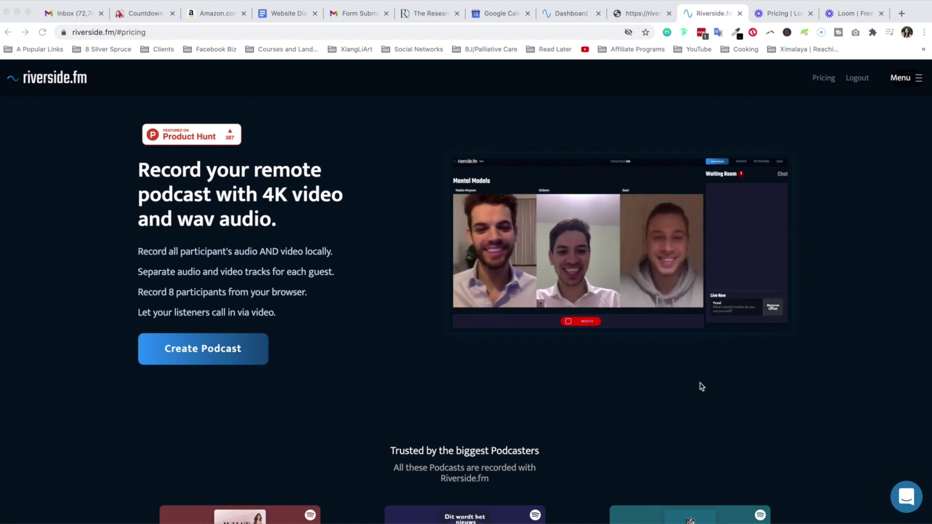
- Scroll through the landing page and reach the dashboard listing the 'First Recording' podcast
scroll(702, 387, down, 1)
scroll(701, 386, up, 1)
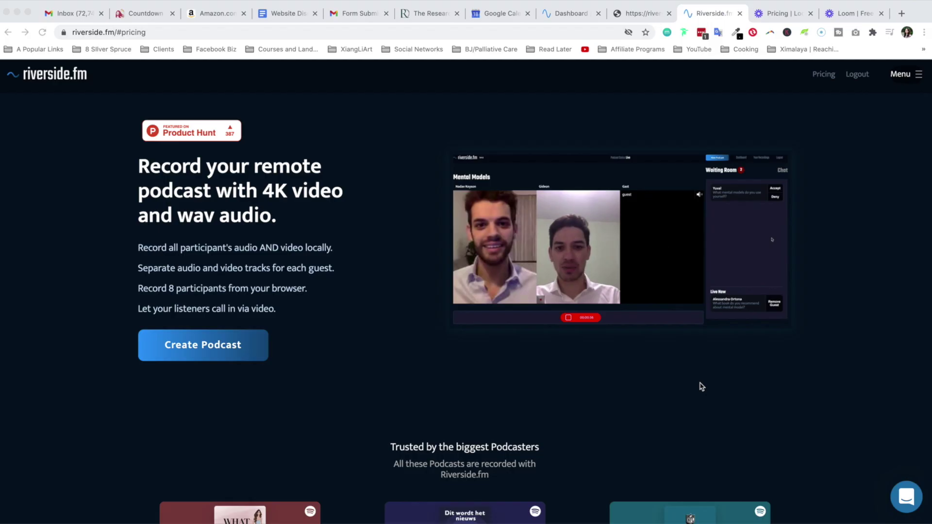
scroll(702, 385, down, 4)
scroll(699, 386, down, 6)
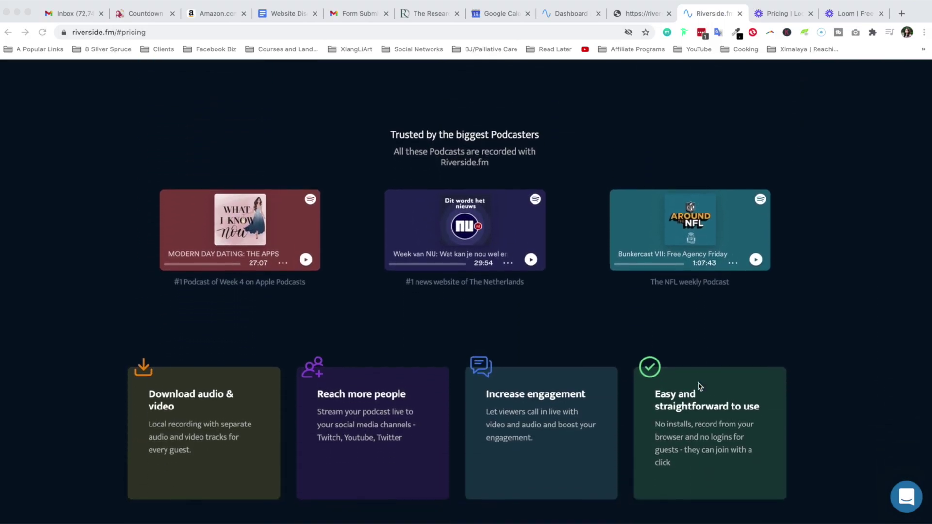
scroll(700, 386, down, 3)
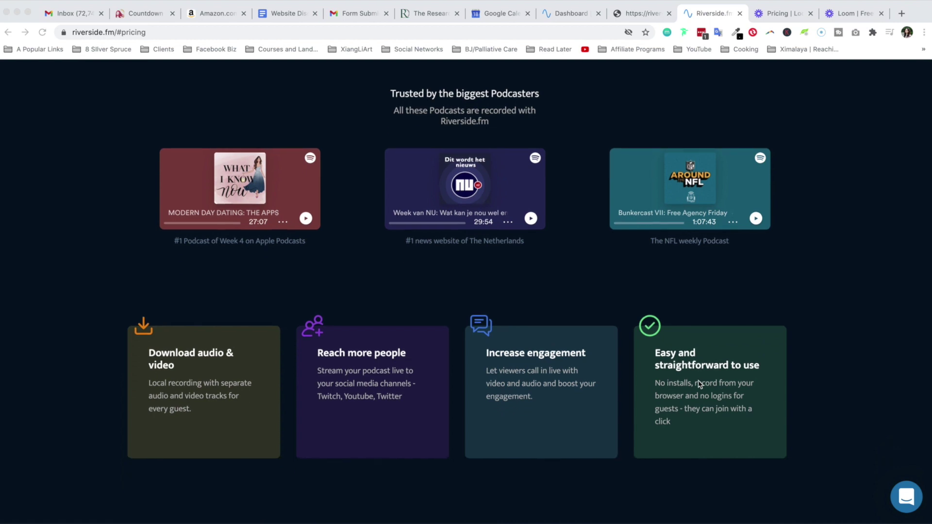
scroll(701, 385, down, 10)
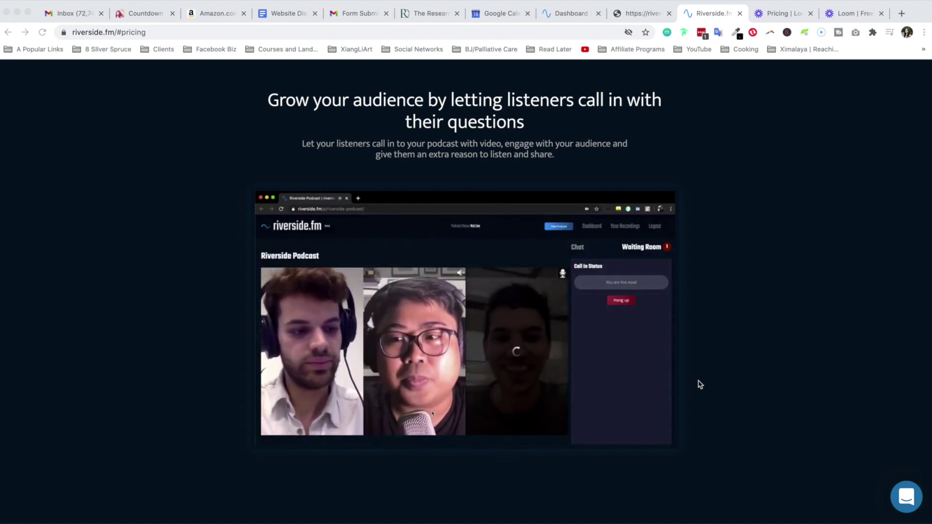
scroll(700, 385, down, 1)
scroll(701, 385, down, 1)
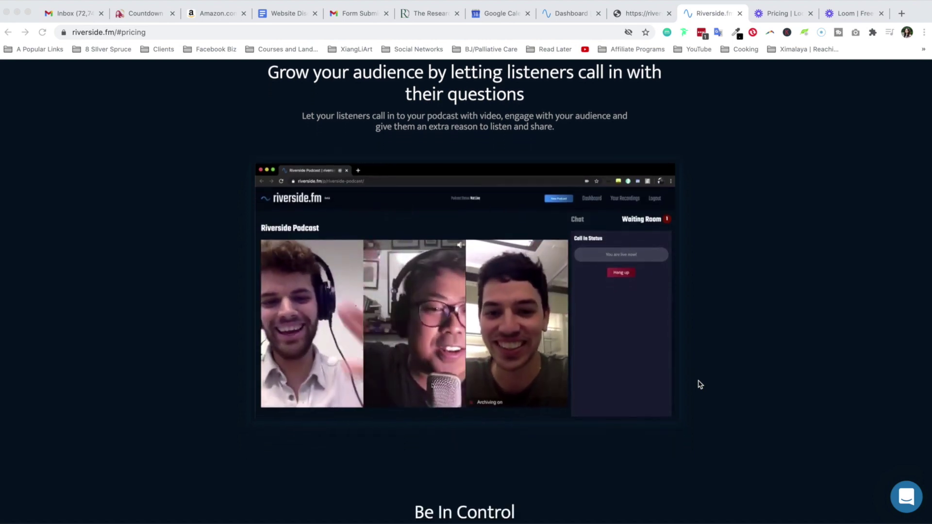
scroll(701, 385, down, 2)
scroll(701, 384, down, 5)
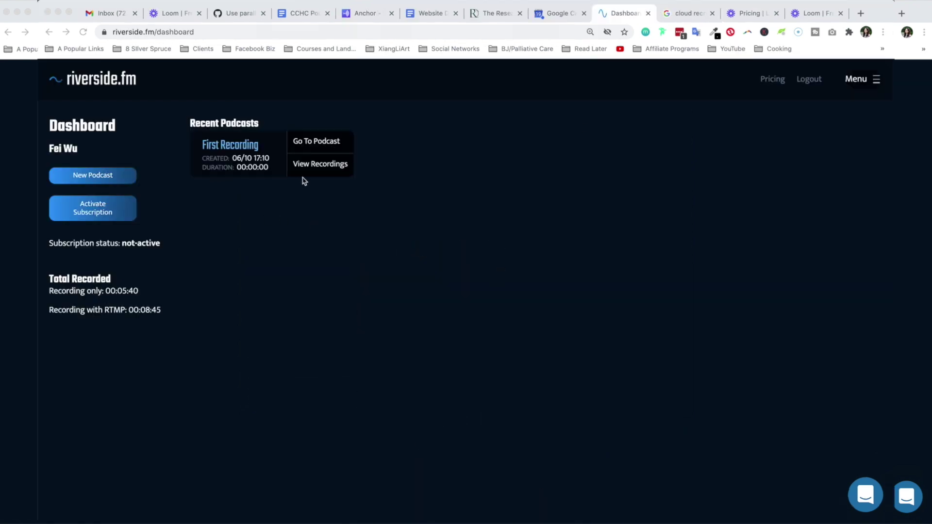
- List First Recording's composed internet recordings, then scroll to 'Stream your podcast live'
click(324, 167)
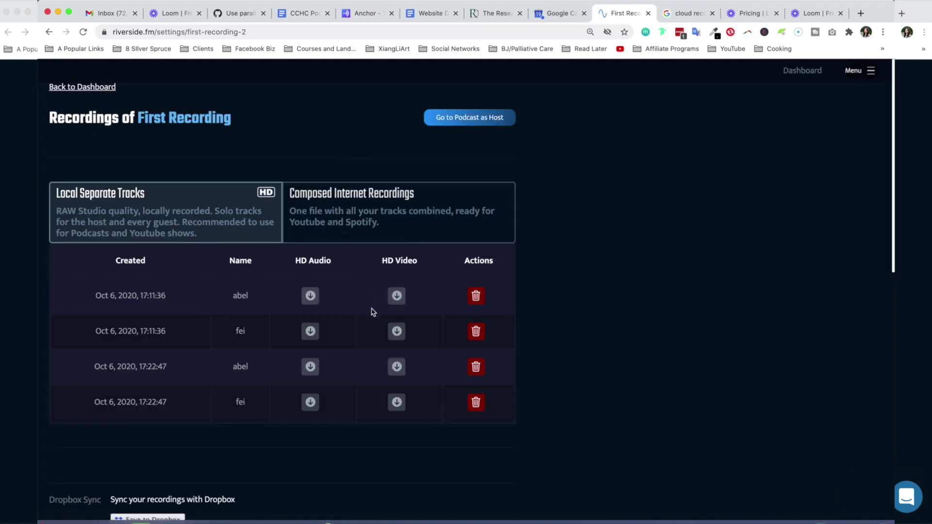
click(409, 232)
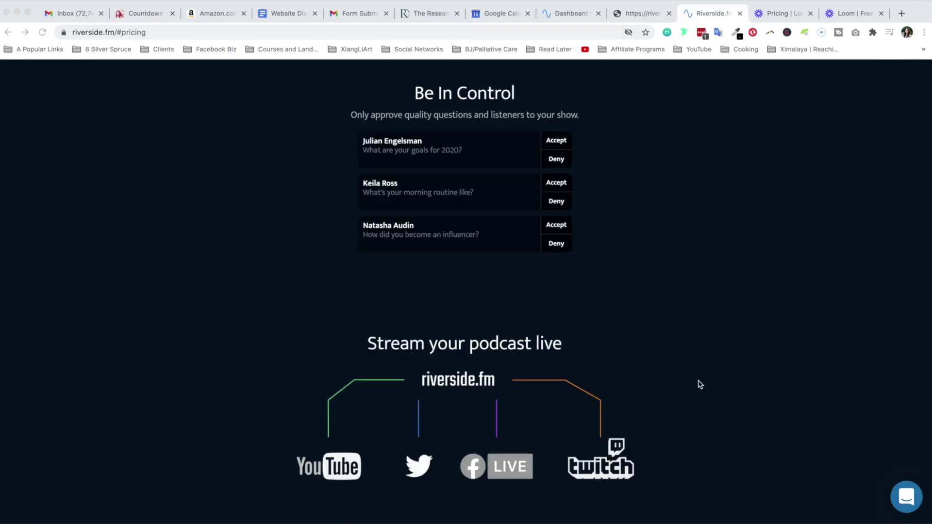
scroll(700, 384, down, 3)
scroll(701, 384, down, 2)
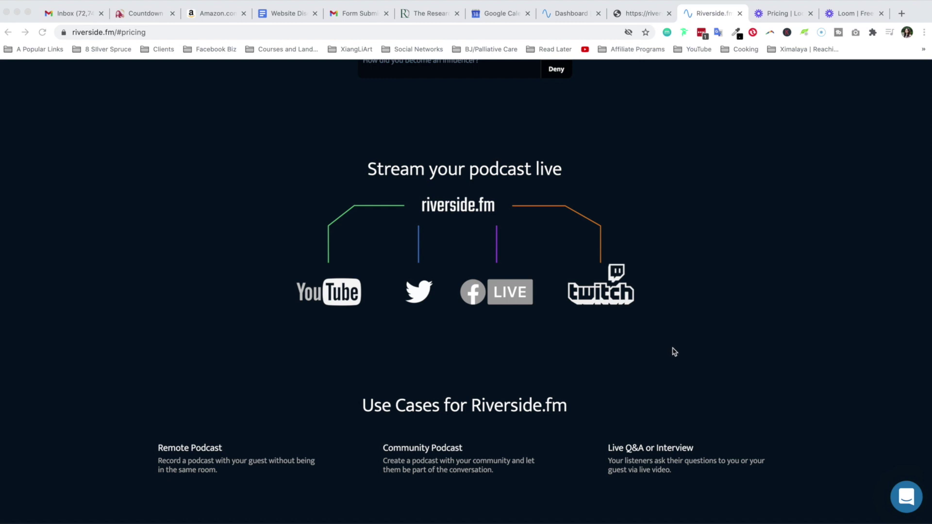
- Review the $19, $39 and $49 pricing plans, then scroll back to the page hero
scroll(747, 353, down, 1)
scroll(747, 353, up, 10)
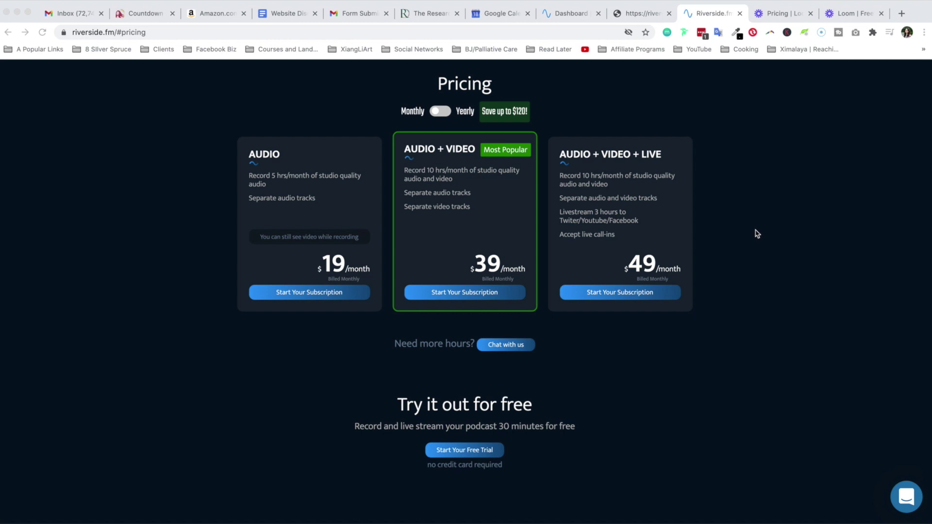
scroll(602, 285, down, 4)
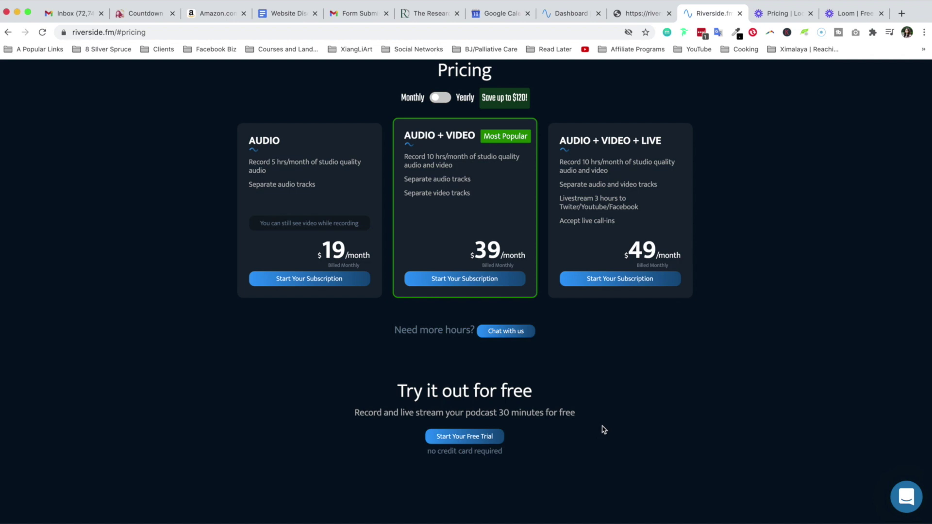
scroll(604, 429, up, 15)
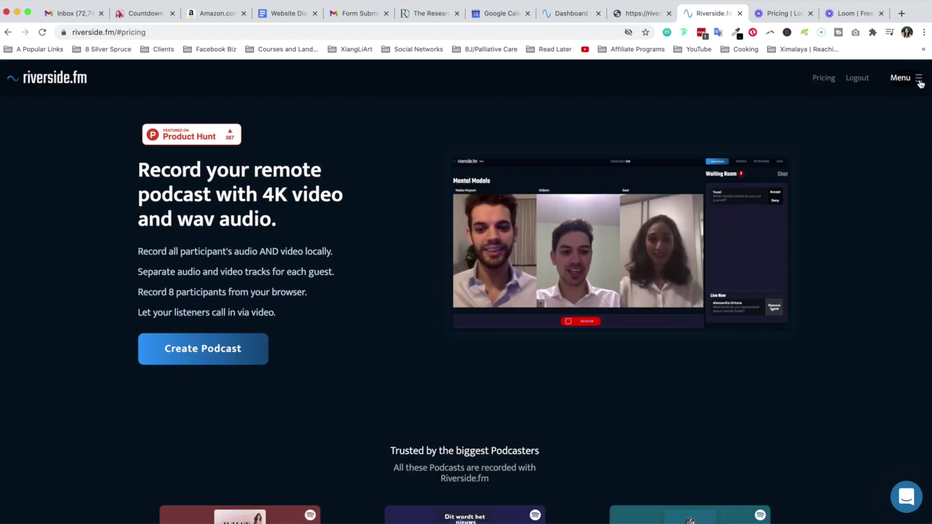
- Go to the Dashboard from the Menu and close the side navigation panel
click(920, 82)
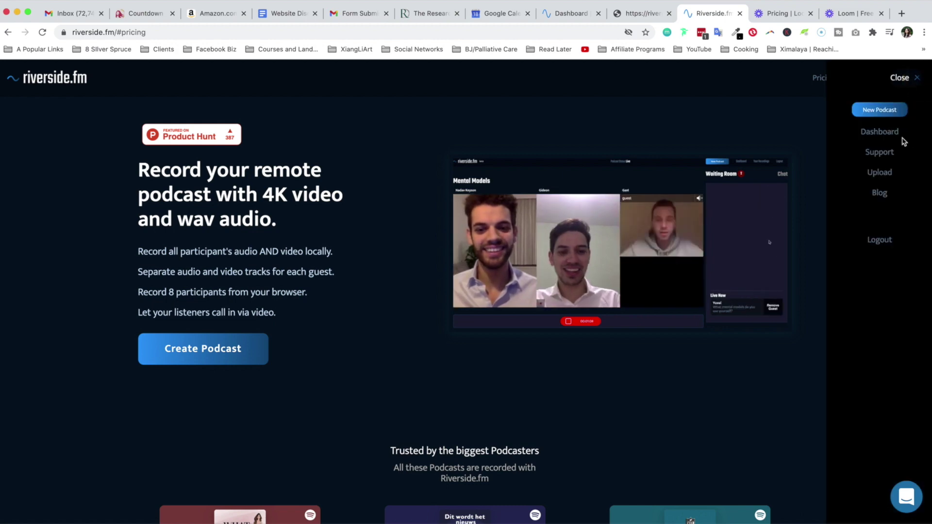
click(880, 172)
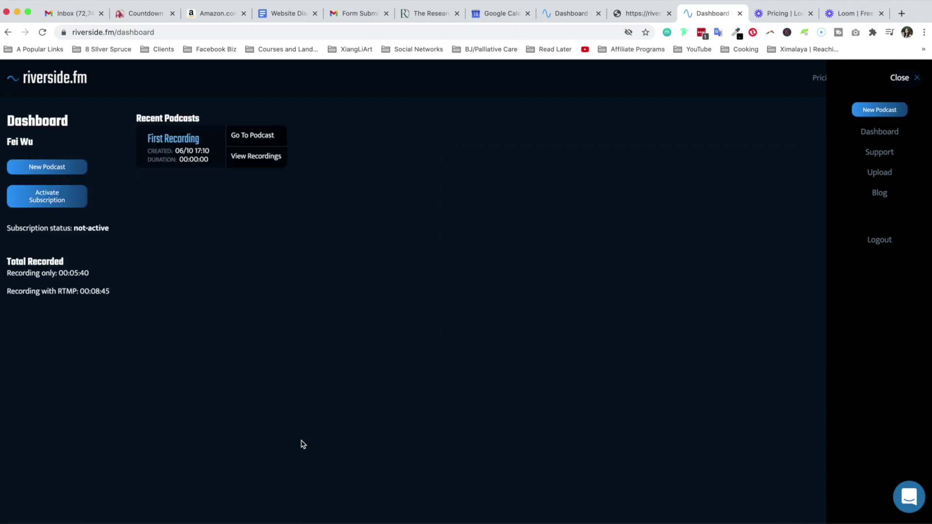
click(199, 184)
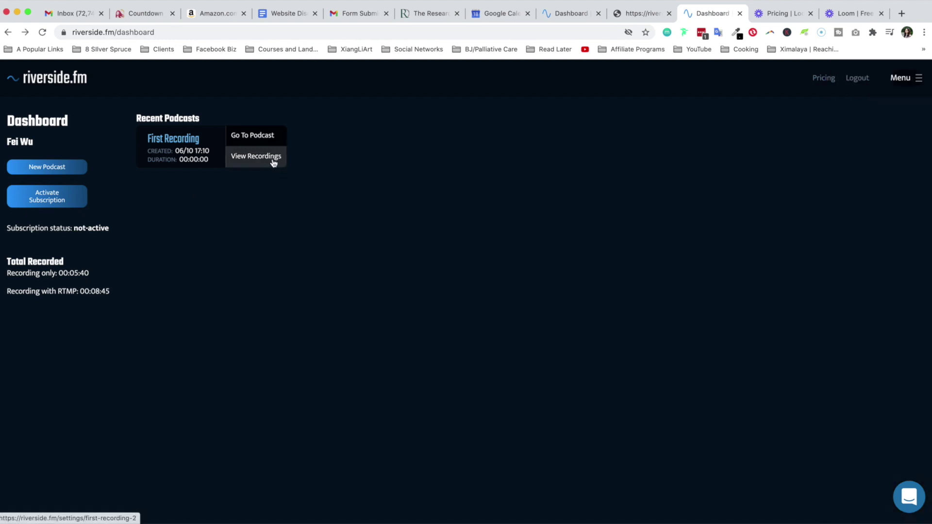
- Show First Recording's two composed internet recordings of 00:05:40 and 00:08:45
click(276, 162)
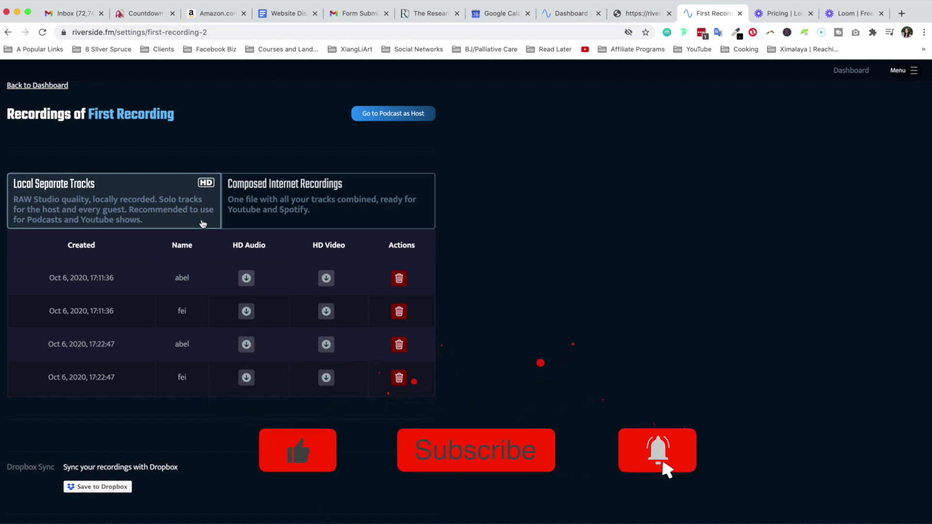
click(394, 223)
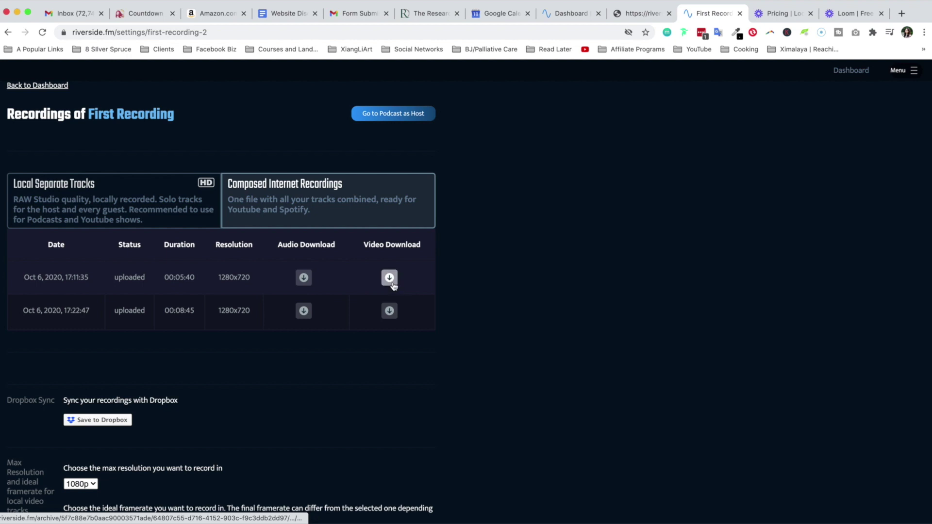
- List the four local separate tracks and download the first track's HD video
click(160, 204)
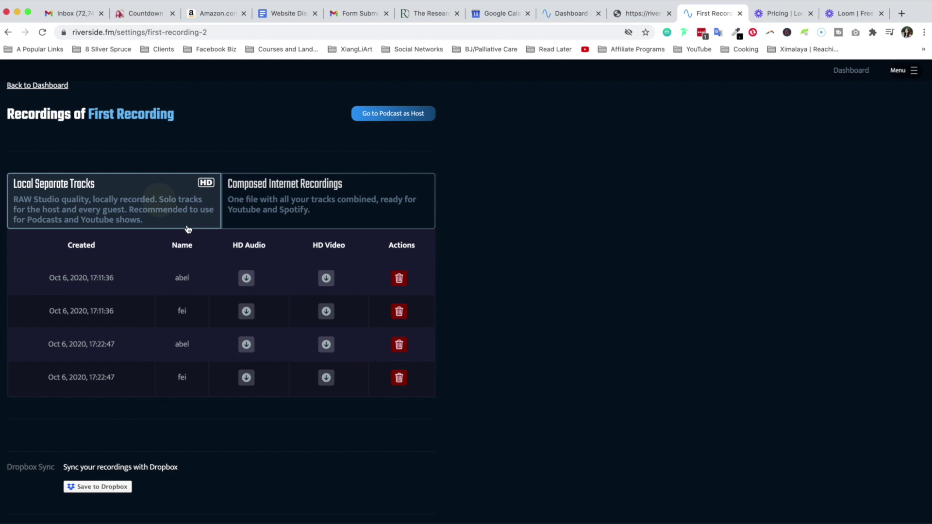
click(330, 287)
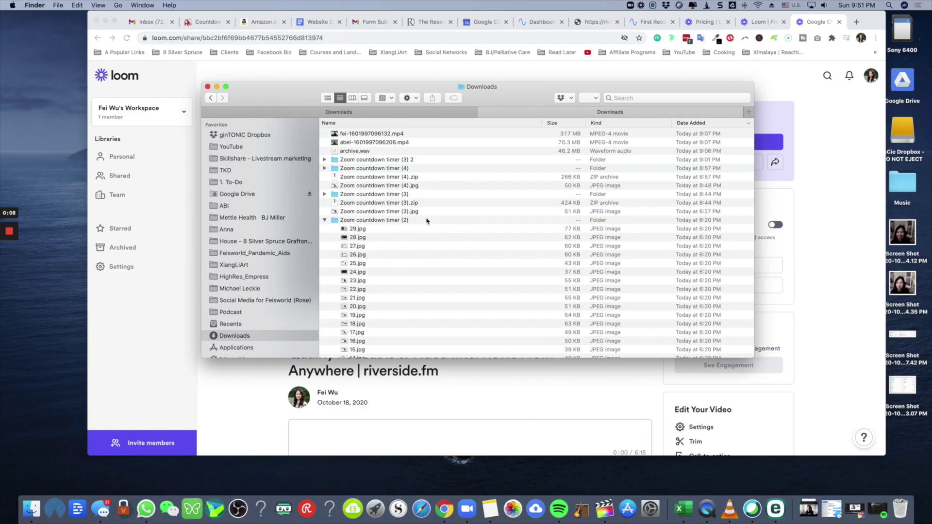
- Select abel-1601997096206.mp4 in the Finder Downloads folder
click(416, 135)
click(416, 142)
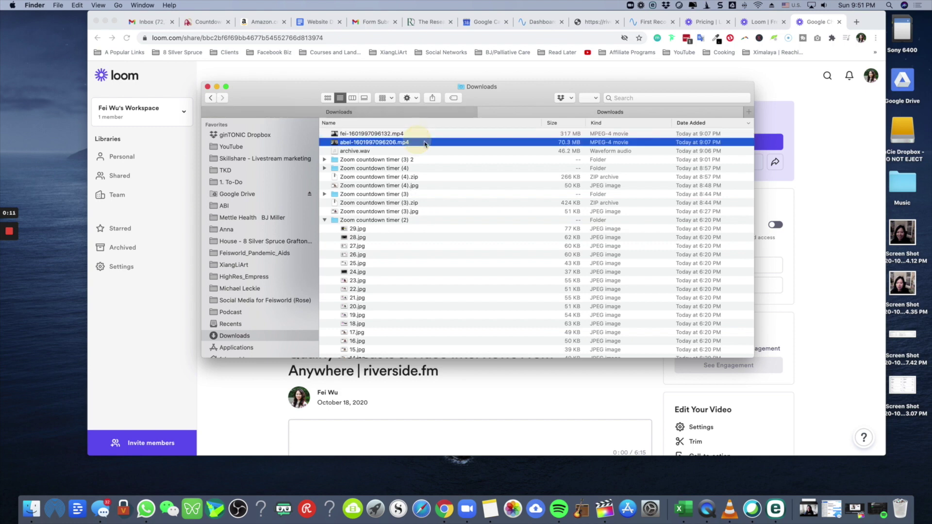
- Play fei-1601997096132.mp4 in QuickTime with lower volume, skip ahead, then stop the abel recording
click(457, 136)
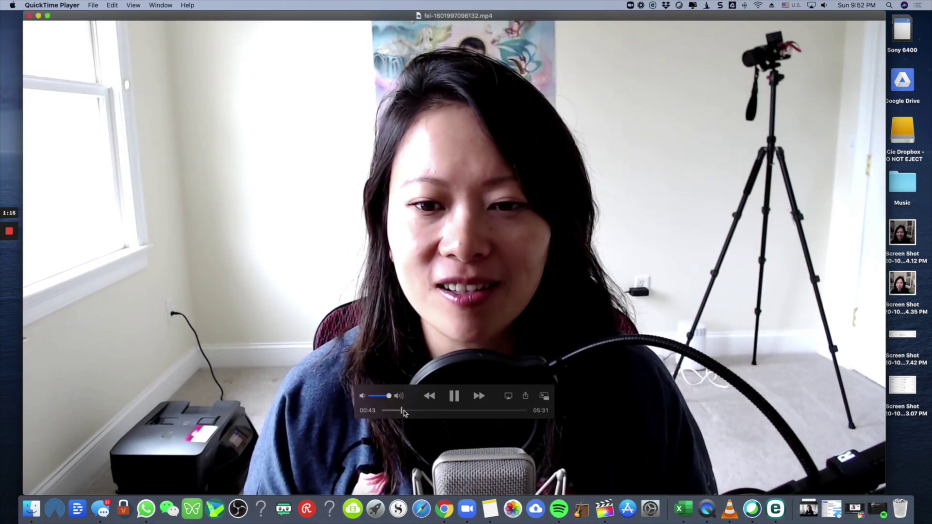
key(XF86AudioLowerVolume)
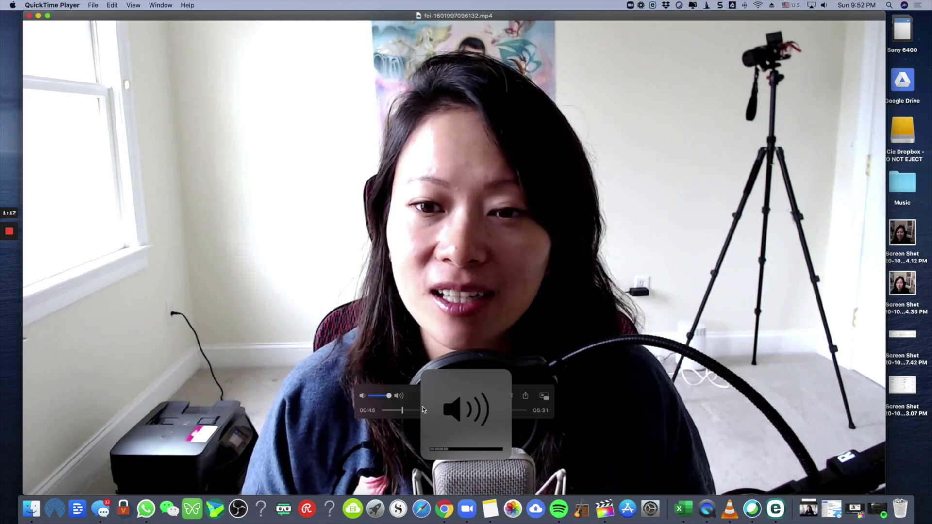
click(422, 410)
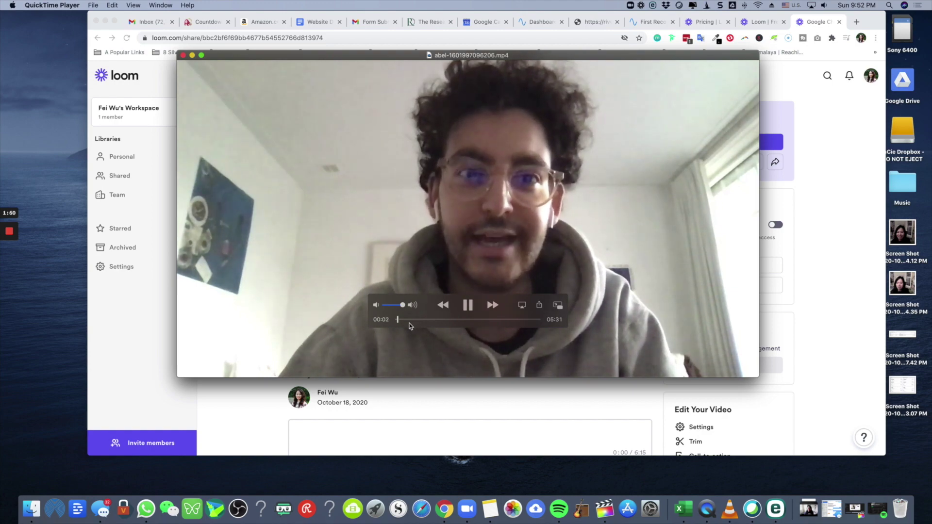
click(477, 316)
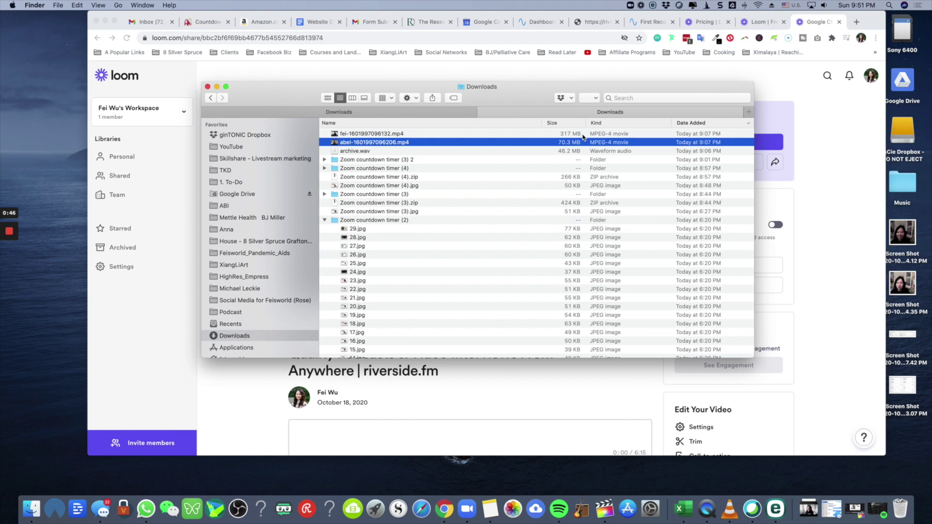
- Select fei-1601997096132.mp4 in Finder before returning to the recordings page
click(583, 135)
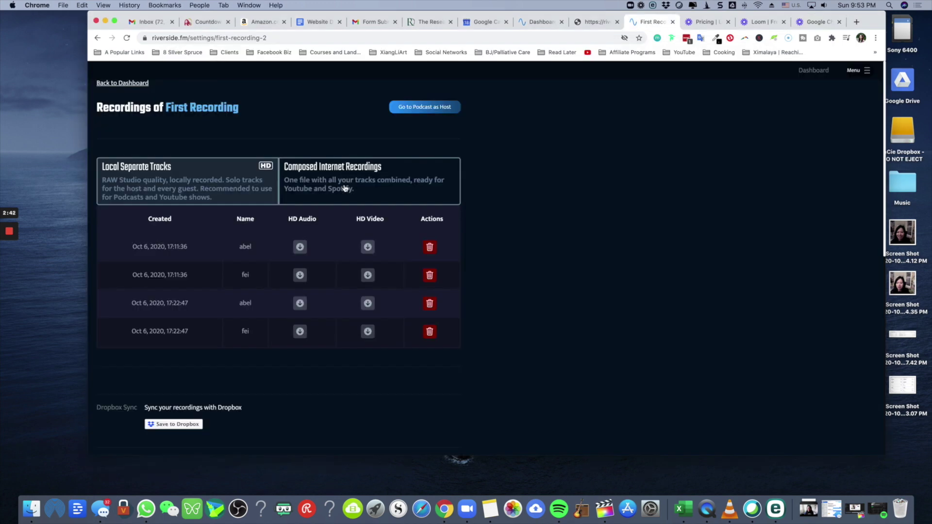
- Download the first composed recording's video as archive.mp4 and pause its preview
click(345, 189)
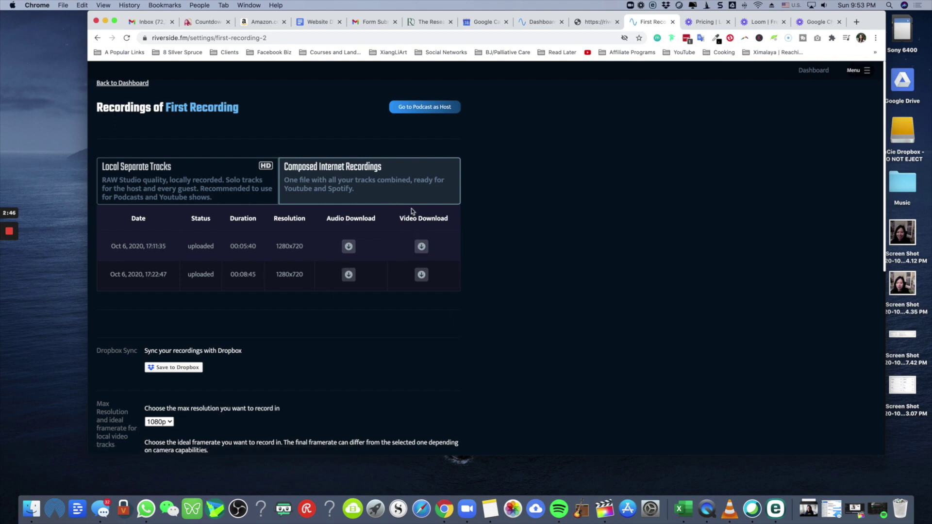
click(422, 248)
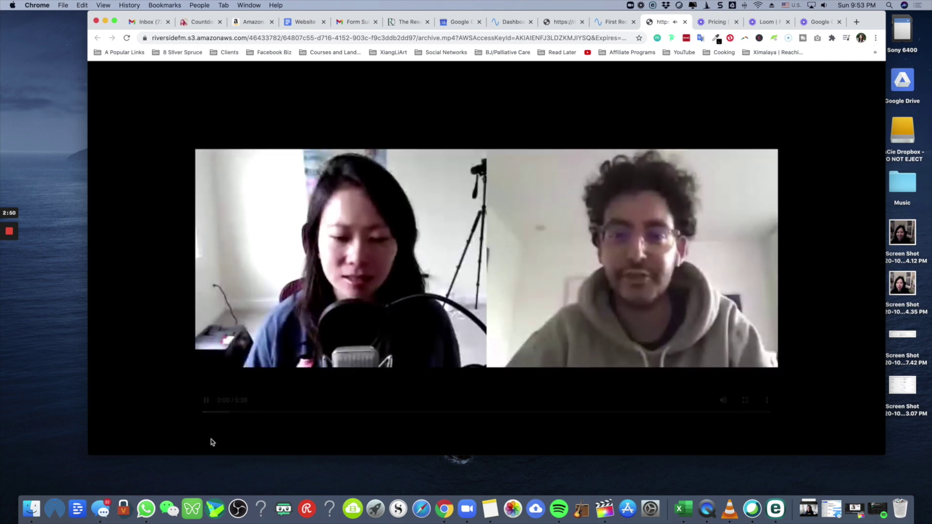
click(206, 401)
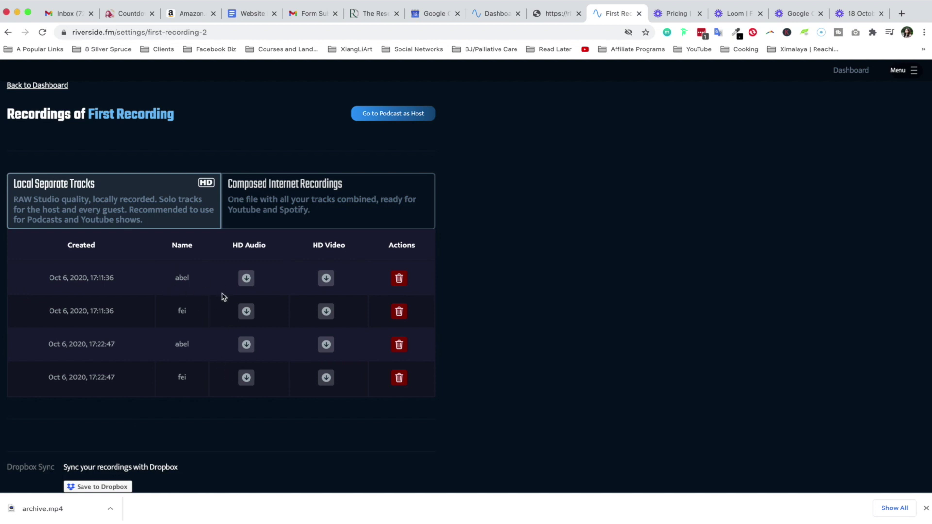
- Keep First Recording at 1080p maximum resolution and 30 fps framerate
scroll(248, 364, down, 3)
scroll(277, 420, down, 3)
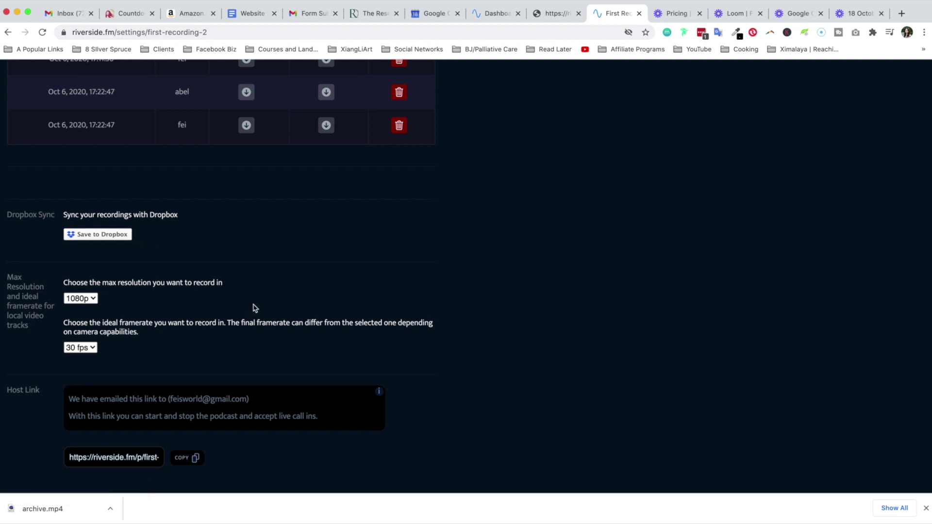
scroll(131, 315, down, 1)
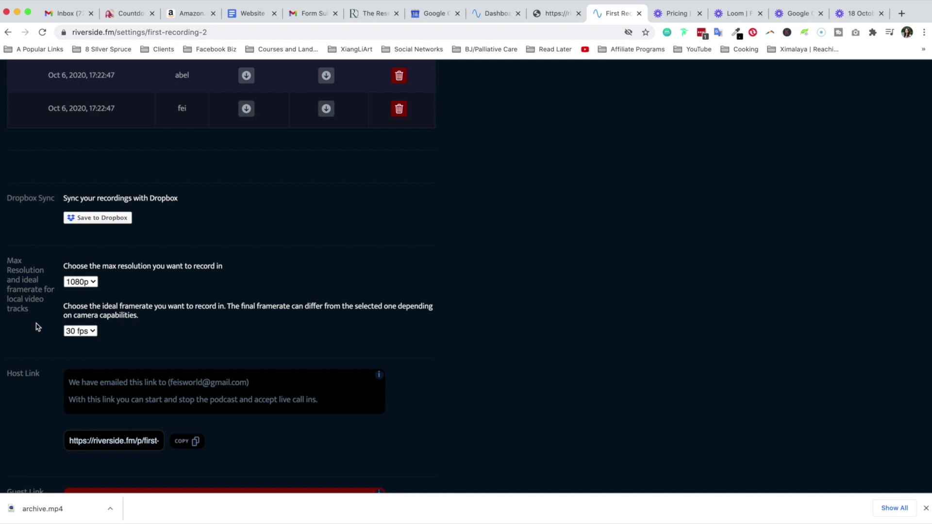
click(84, 286)
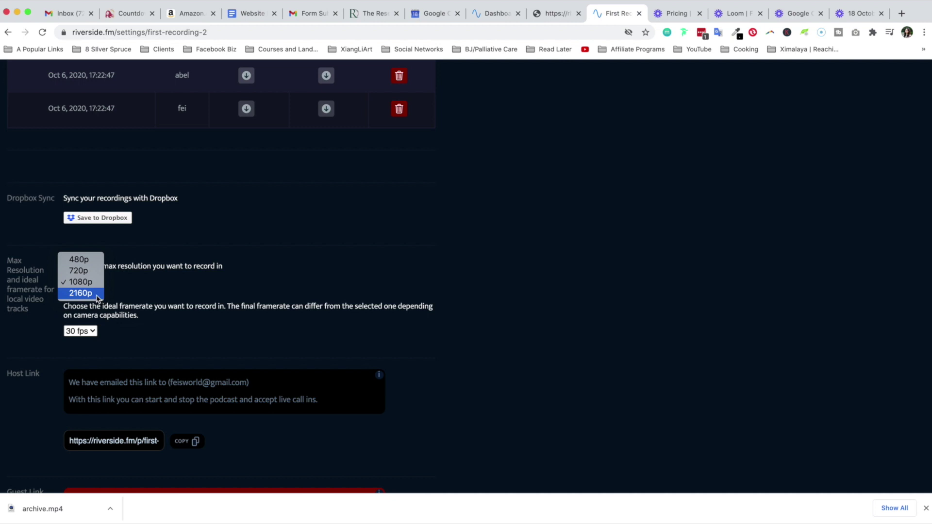
click(144, 292)
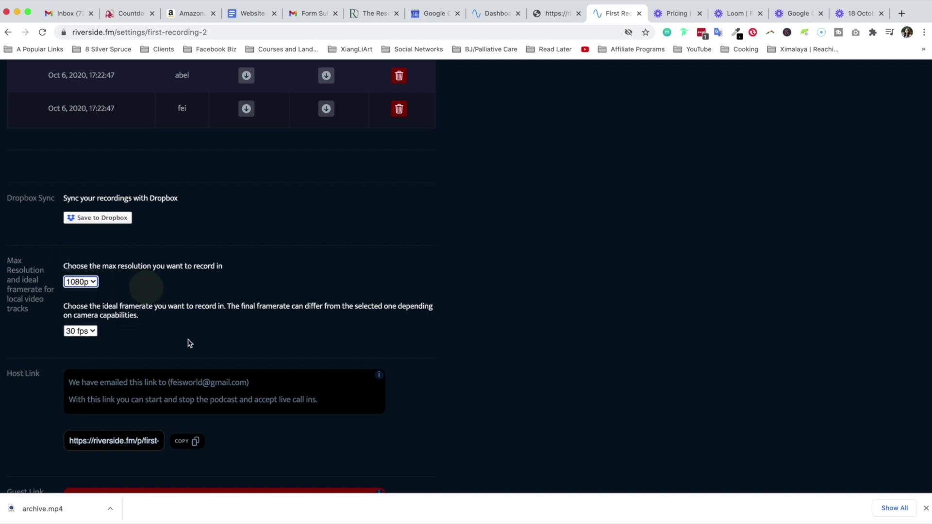
click(90, 336)
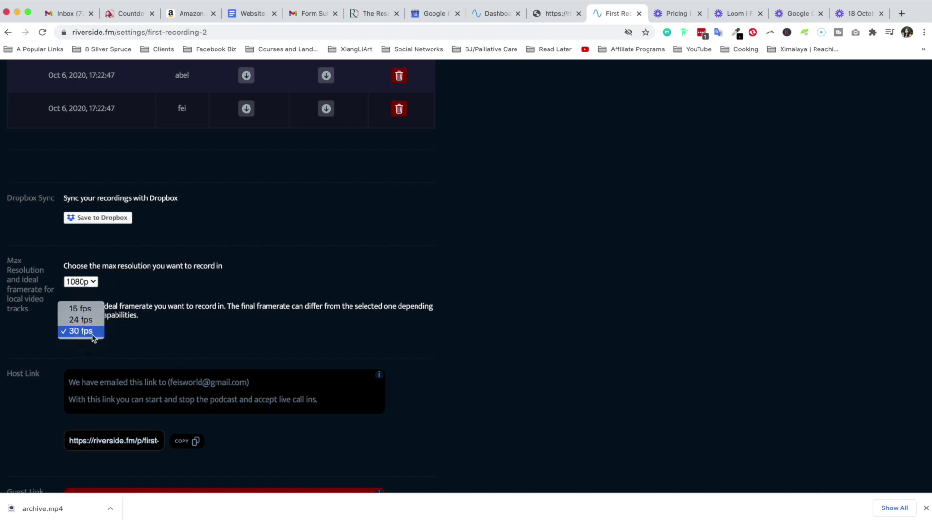
click(154, 332)
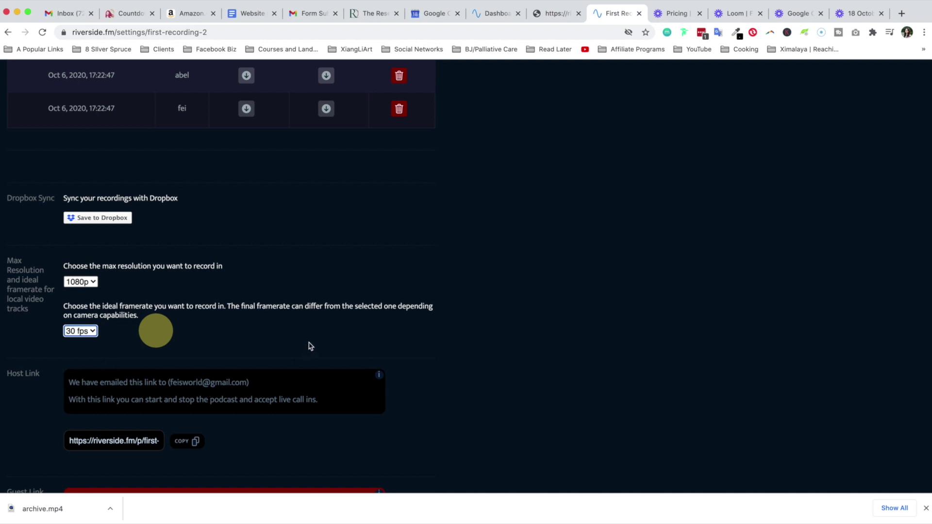
- Select the guest invite link for sharing
scroll(95, 225, down, 4)
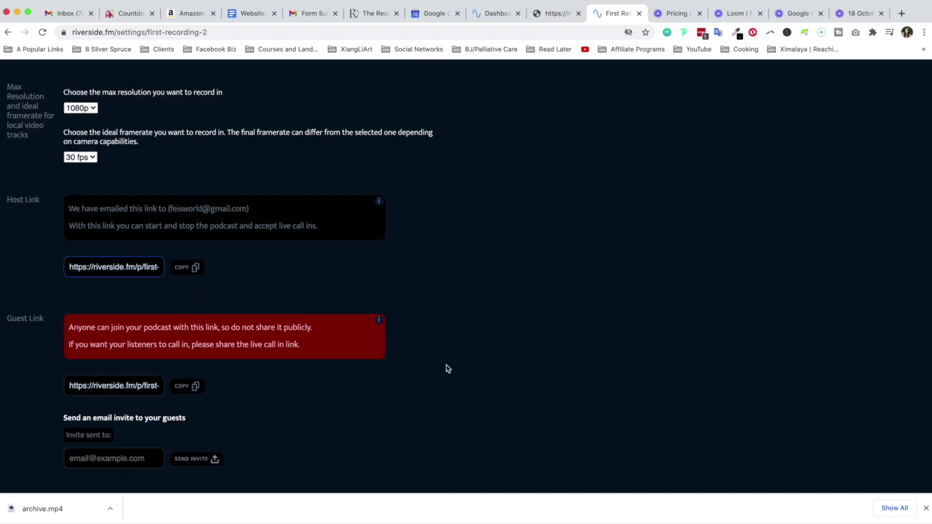
scroll(448, 370, down, 1)
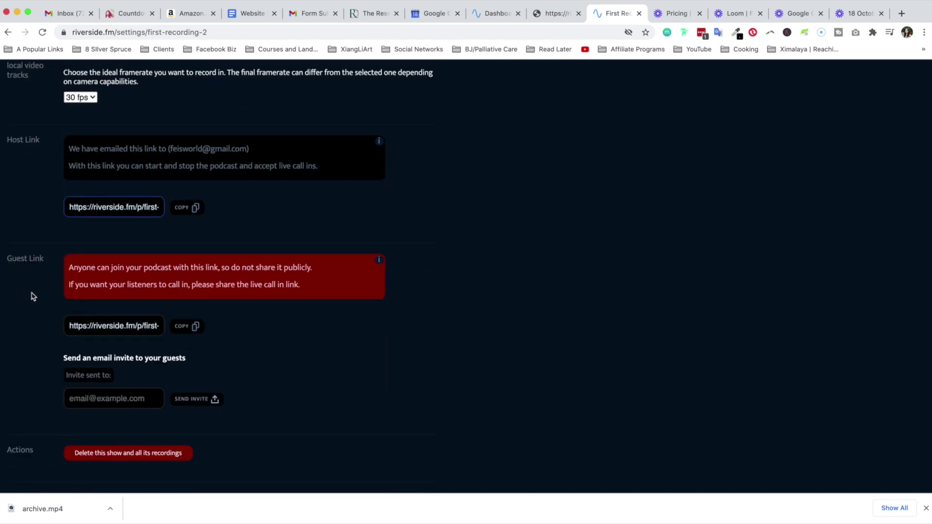
click(95, 321)
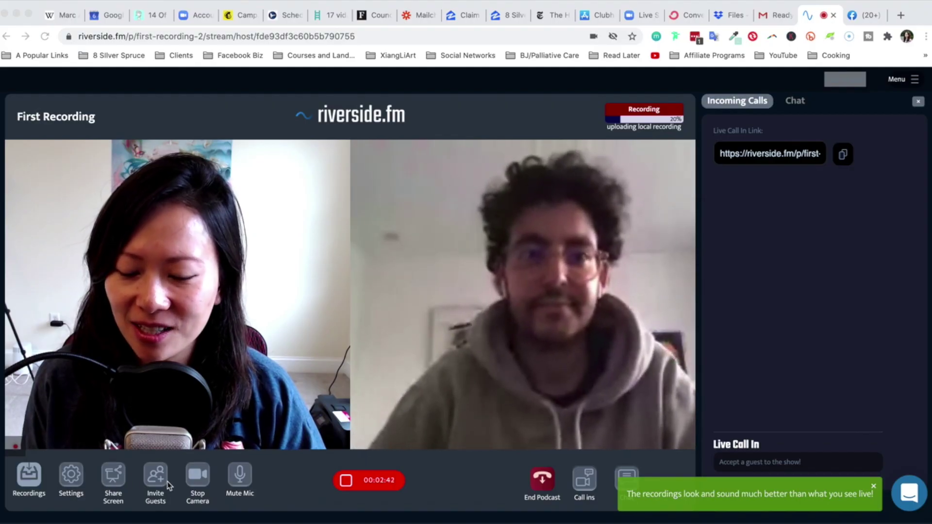
- Show the guest invite link in the studio, then try screen sharing
click(156, 478)
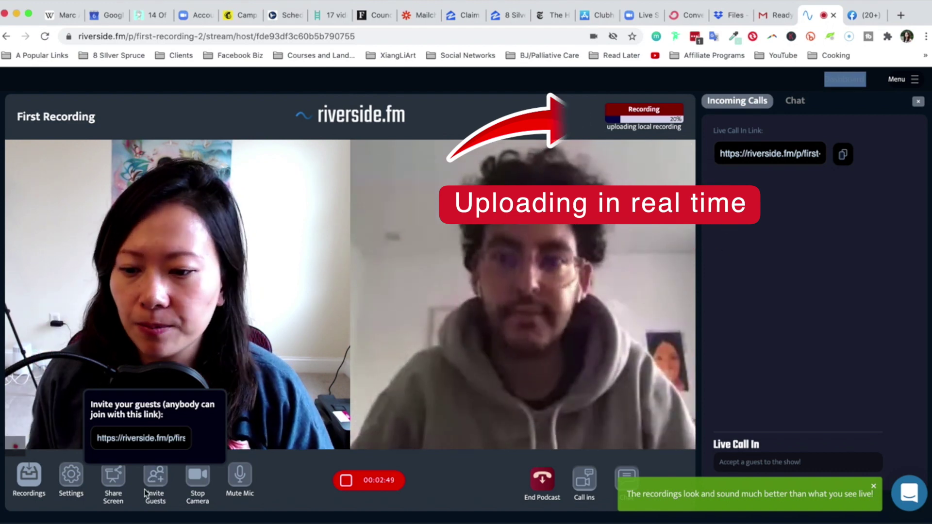
click(115, 476)
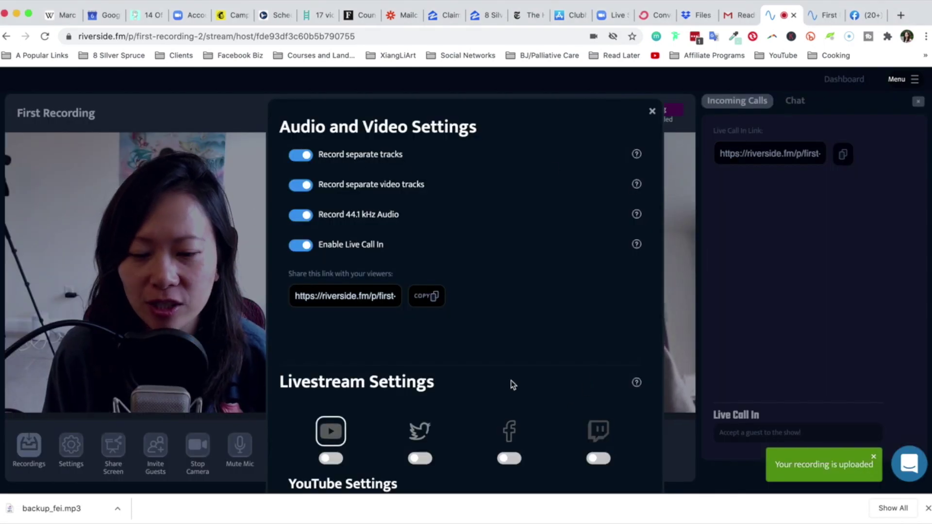
- Scroll the settings dialog down to the Livestream Settings section
scroll(512, 382, down, 1)
scroll(512, 378, up, 1)
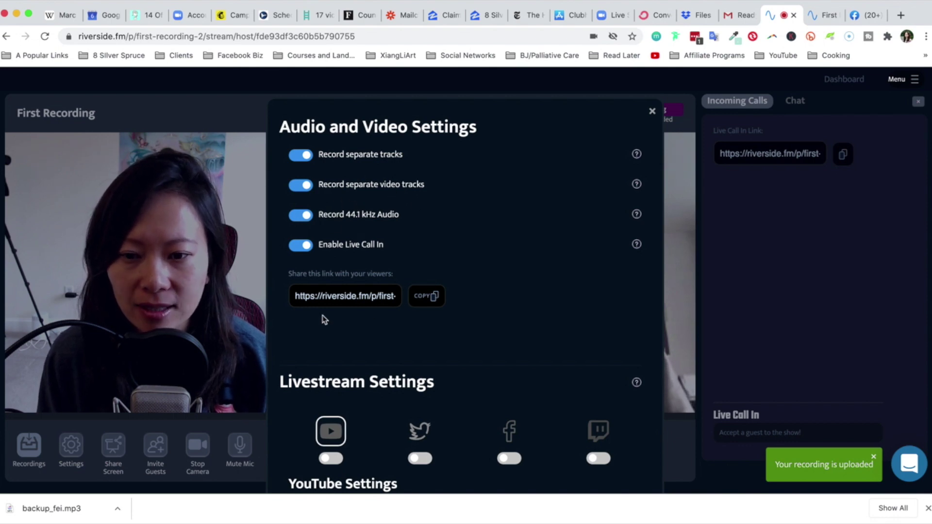
scroll(494, 388, down, 5)
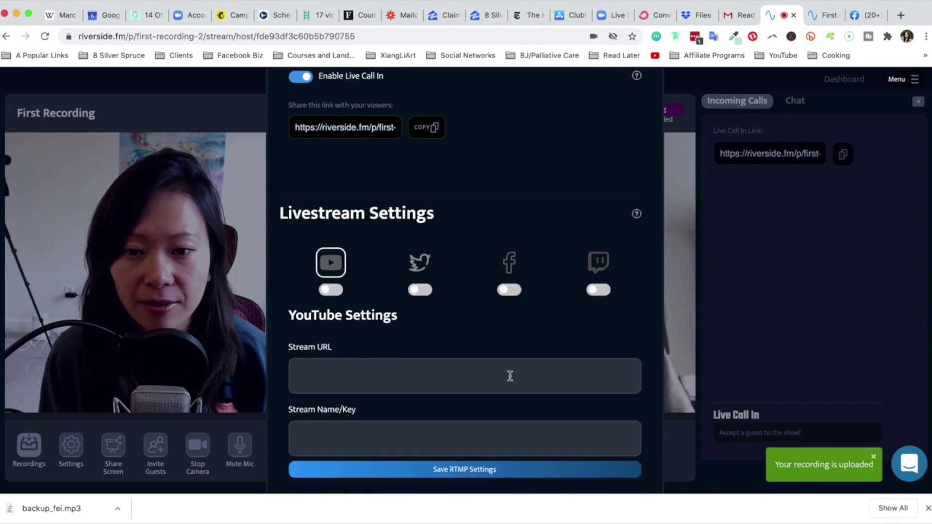
scroll(513, 380, down, 1)
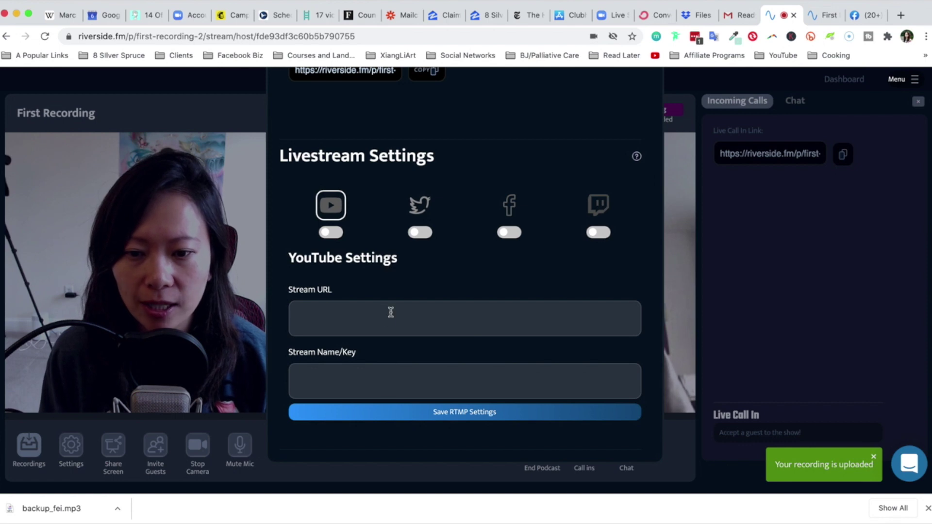
- Switch on livestreaming to YouTube
click(331, 232)
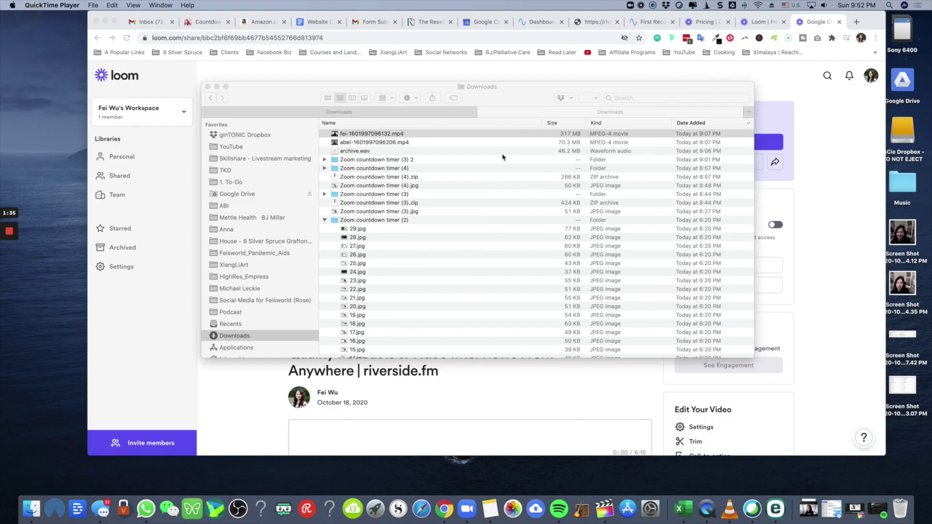